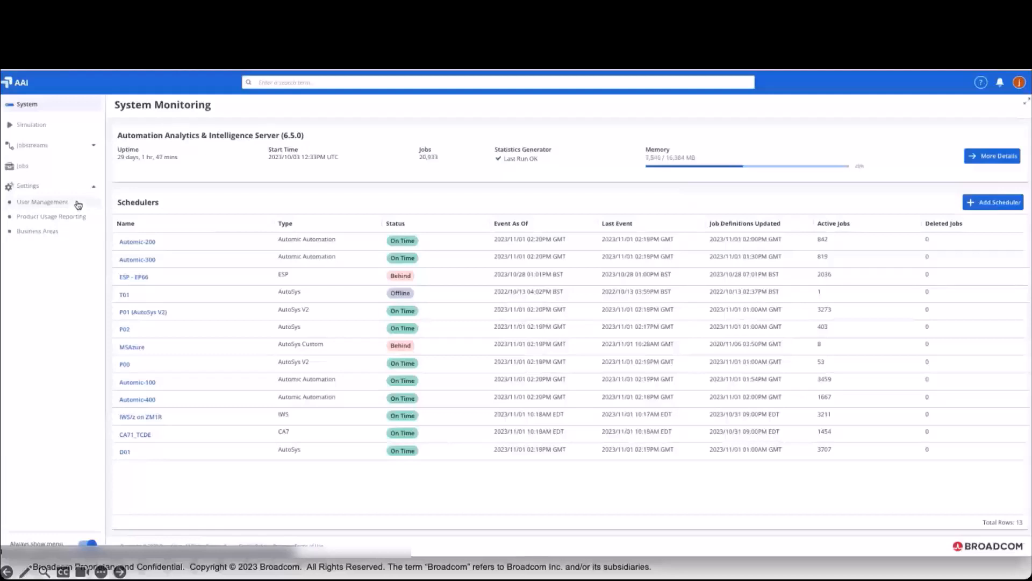
# Go to Settings > User Management to list the users, then begin adding a new user.
pyautogui.click(78, 203)
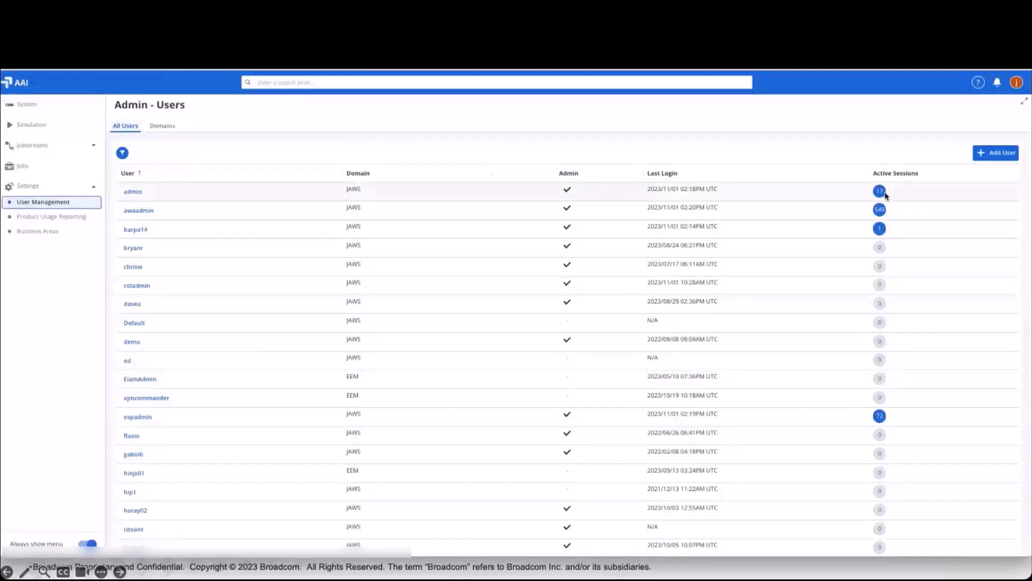
pyautogui.click(1002, 154)
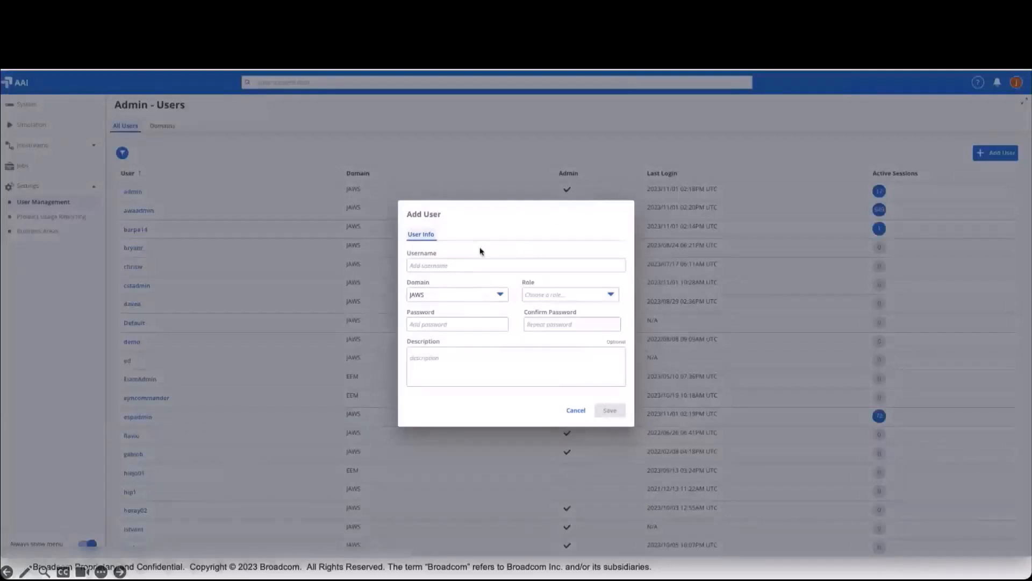
# Enter the username 'atest' and keep JAWS as its domain.
pyautogui.click(429, 267)
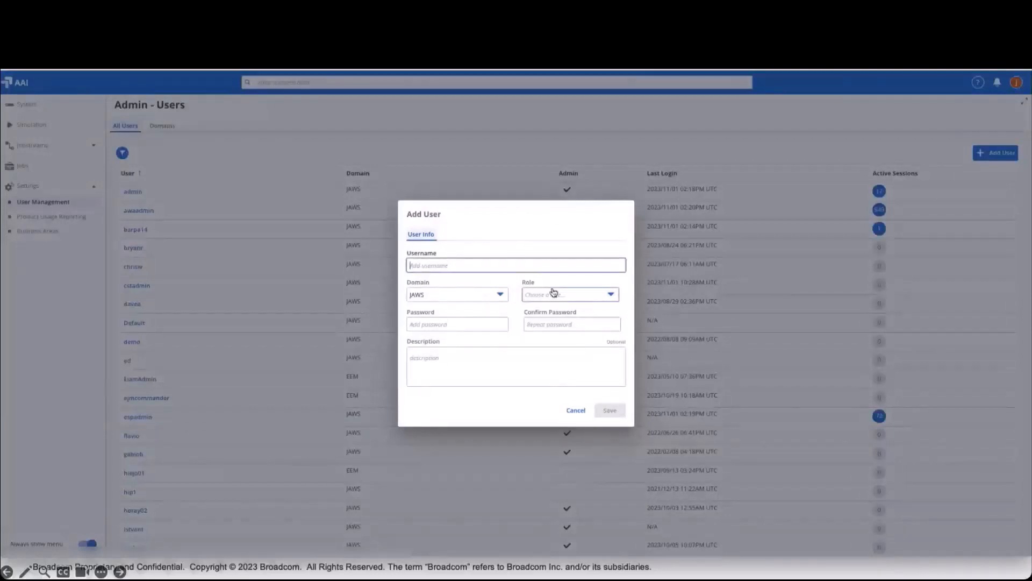
pyautogui.write('test')
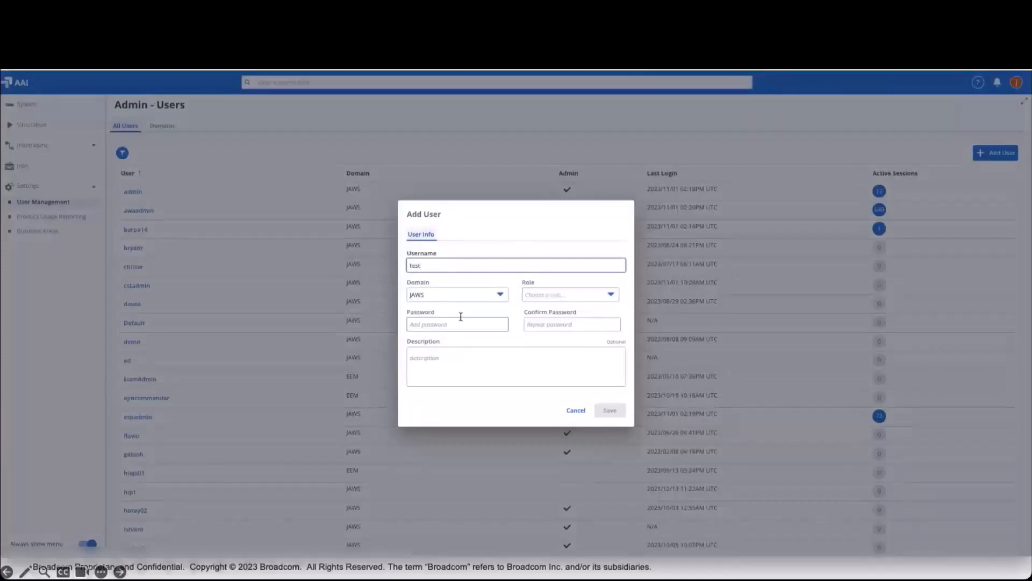
pyautogui.click(412, 266)
pyautogui.write('a')
pyautogui.click(453, 300)
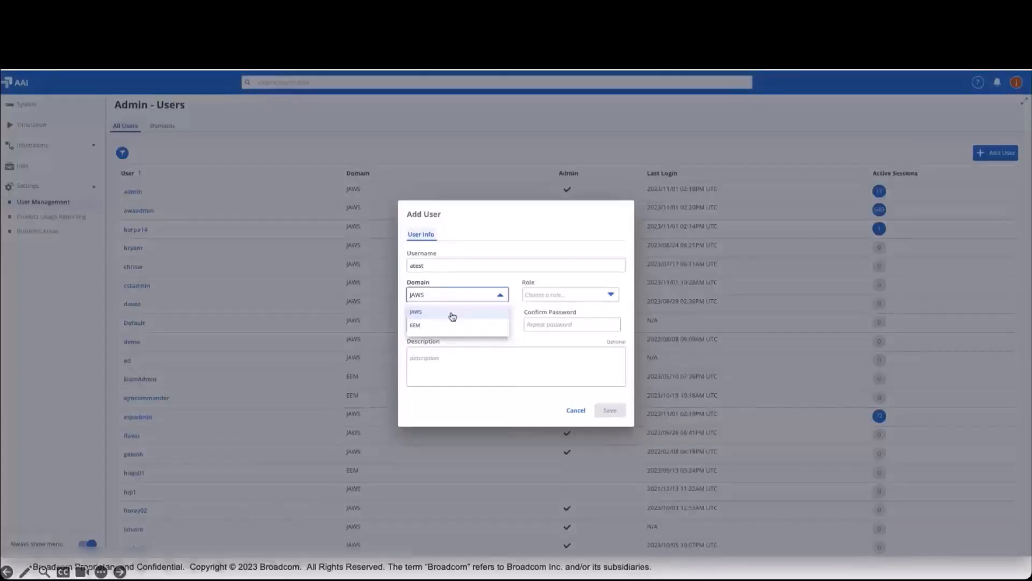
pyautogui.click(453, 317)
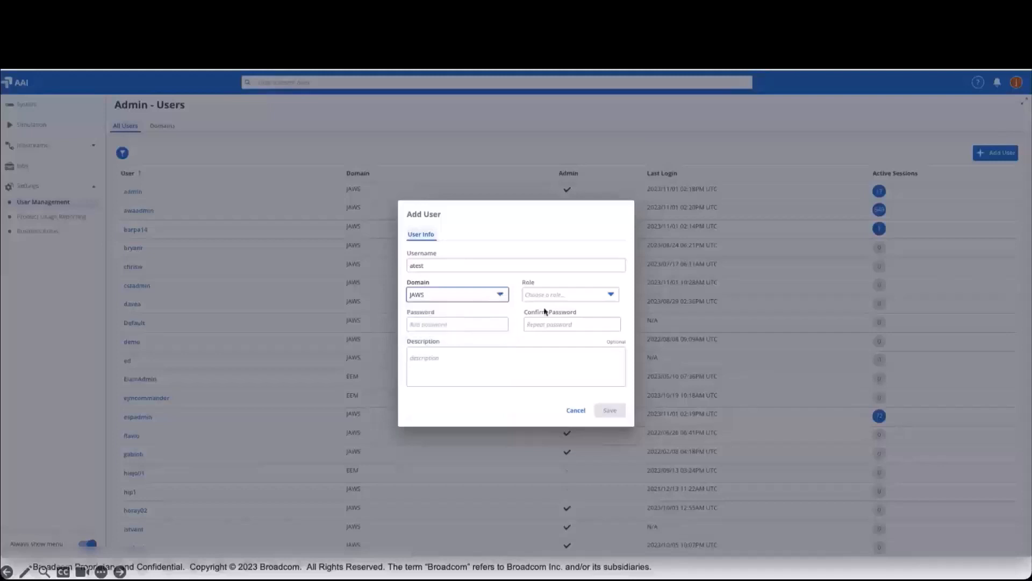
pyautogui.click(578, 300)
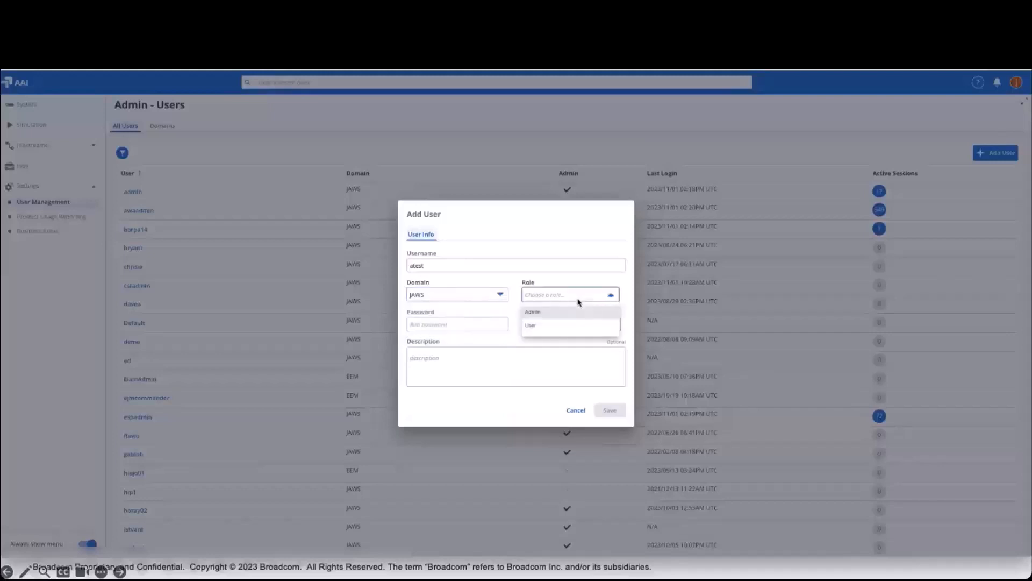
# Choose Admin as the role for atest.
pyautogui.click(551, 313)
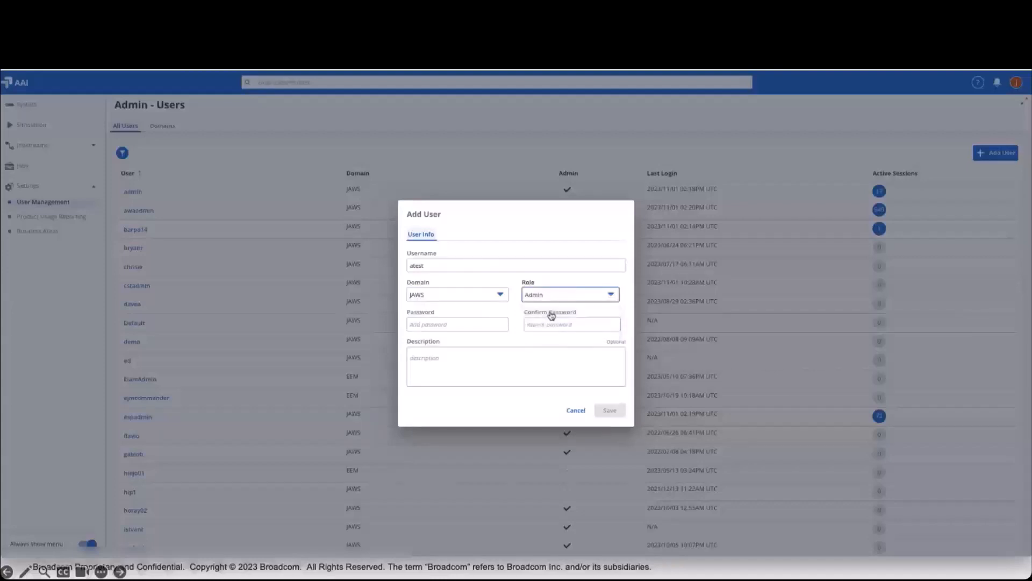
# Enter a matching password and confirmation, then save to create the atest account.
pyautogui.click(437, 324)
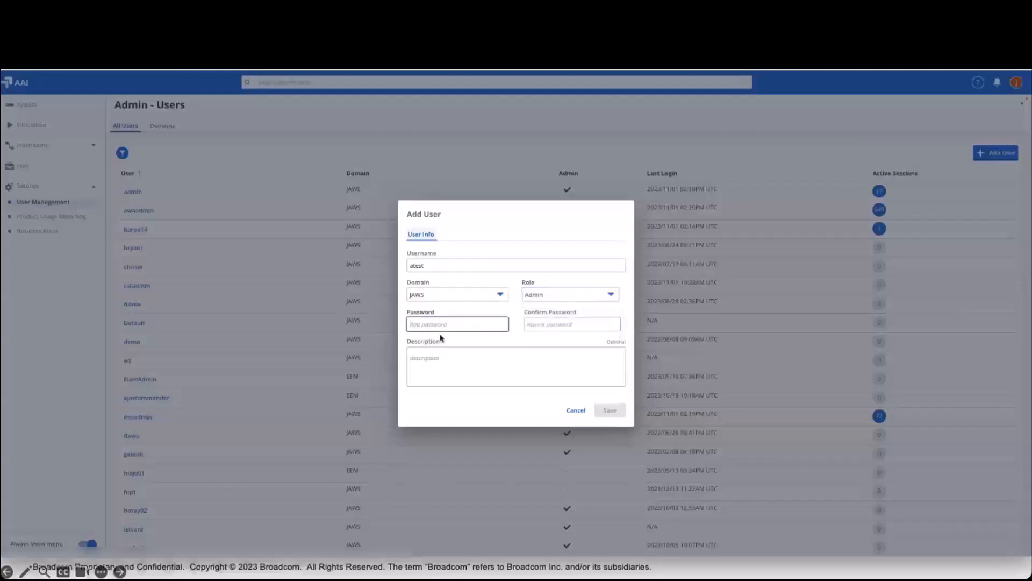
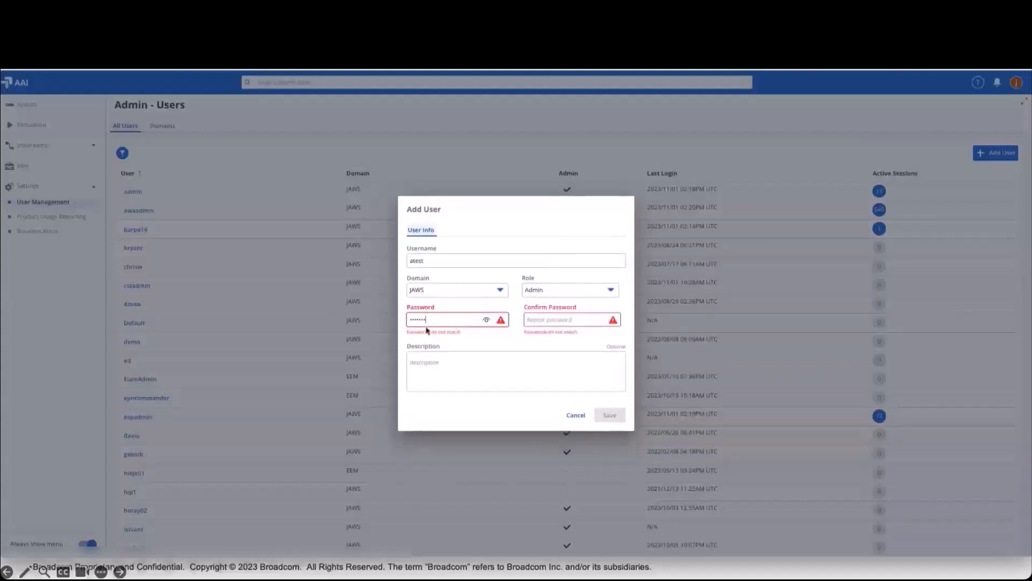
pyautogui.click(534, 323)
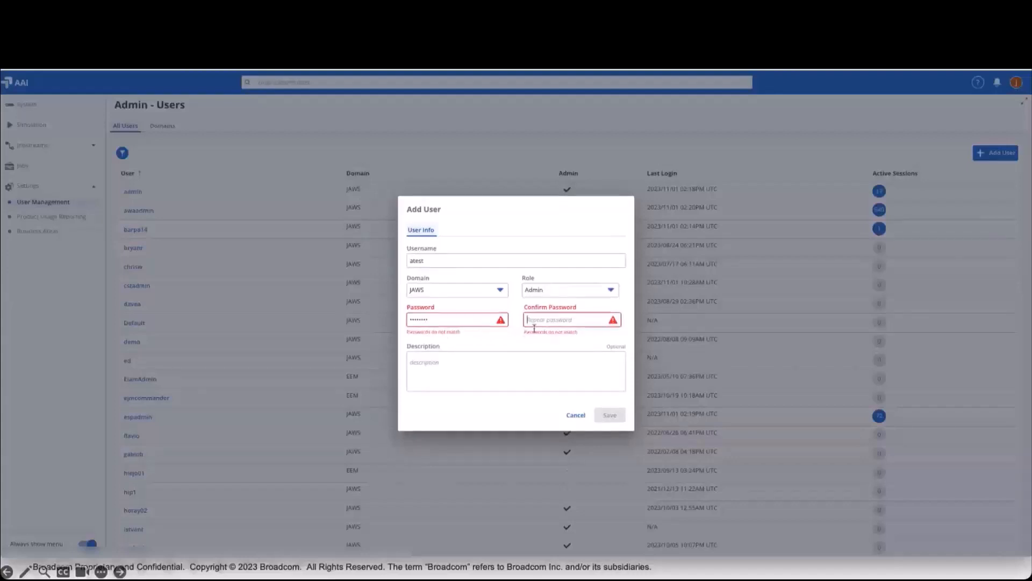
pyautogui.write('****eef')
pyautogui.click(598, 320)
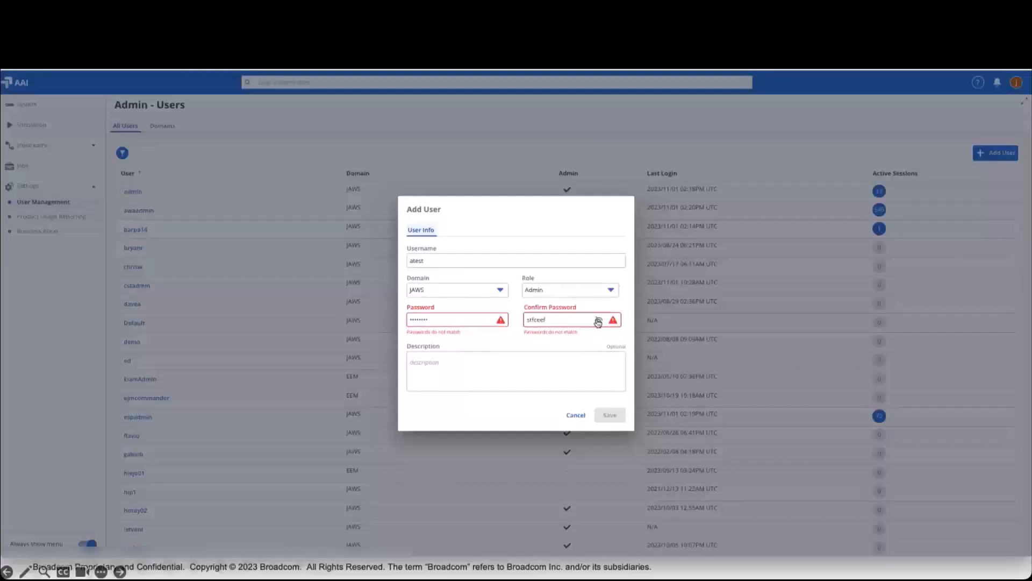
pyautogui.click(476, 320)
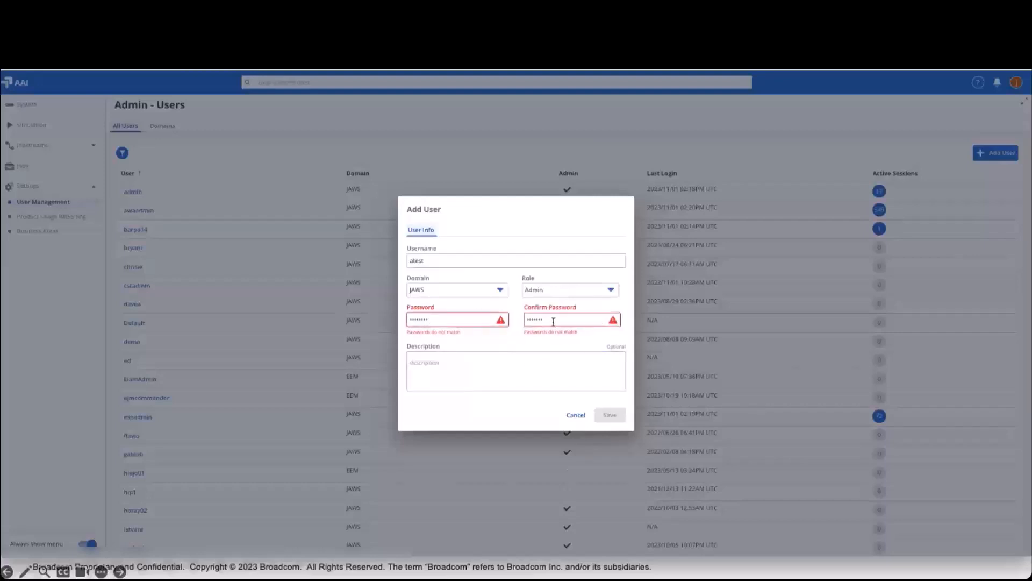
pyautogui.moveTo(439, 317); pyautogui.dragTo(407, 321)
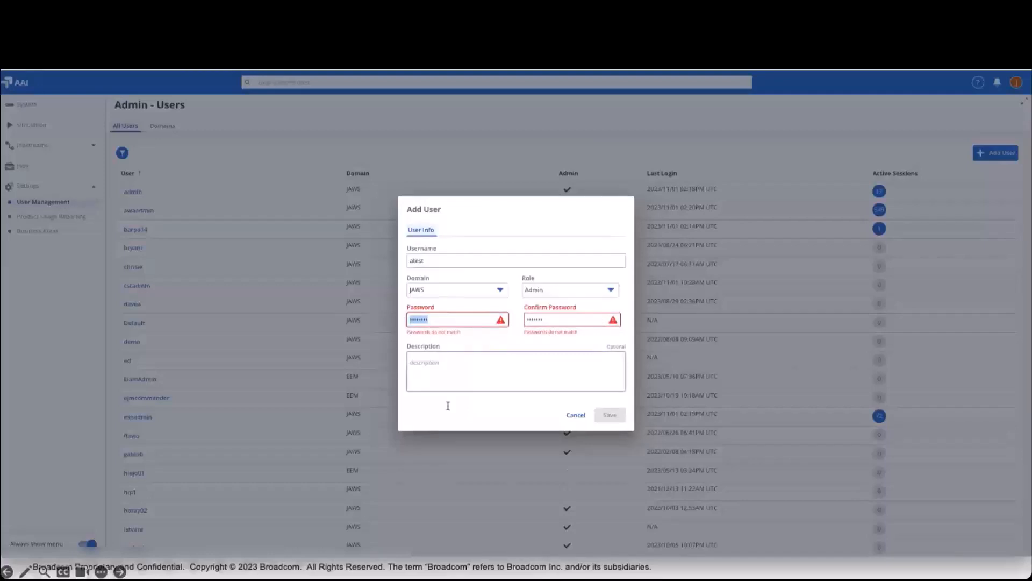
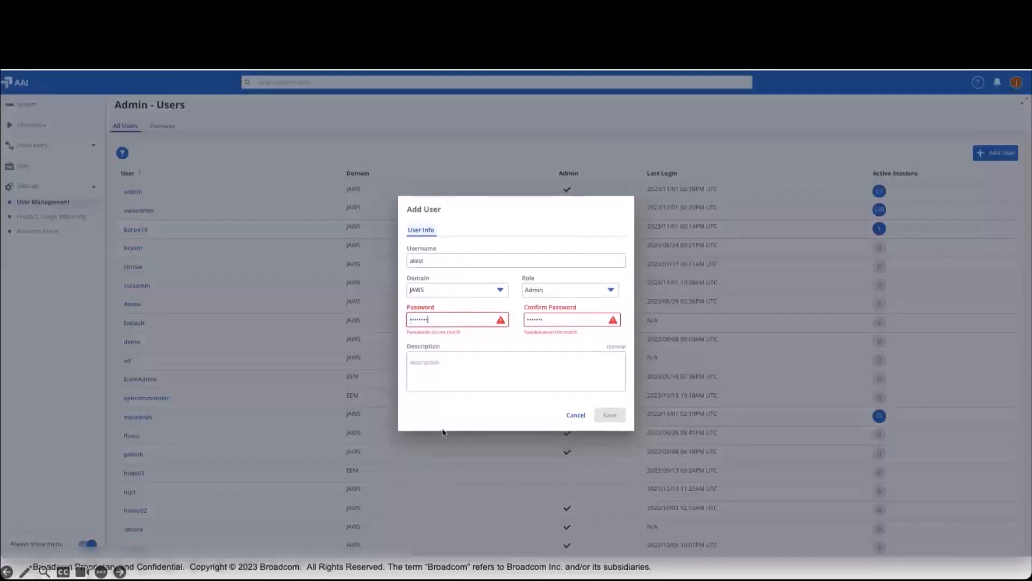
pyautogui.press('Tab')
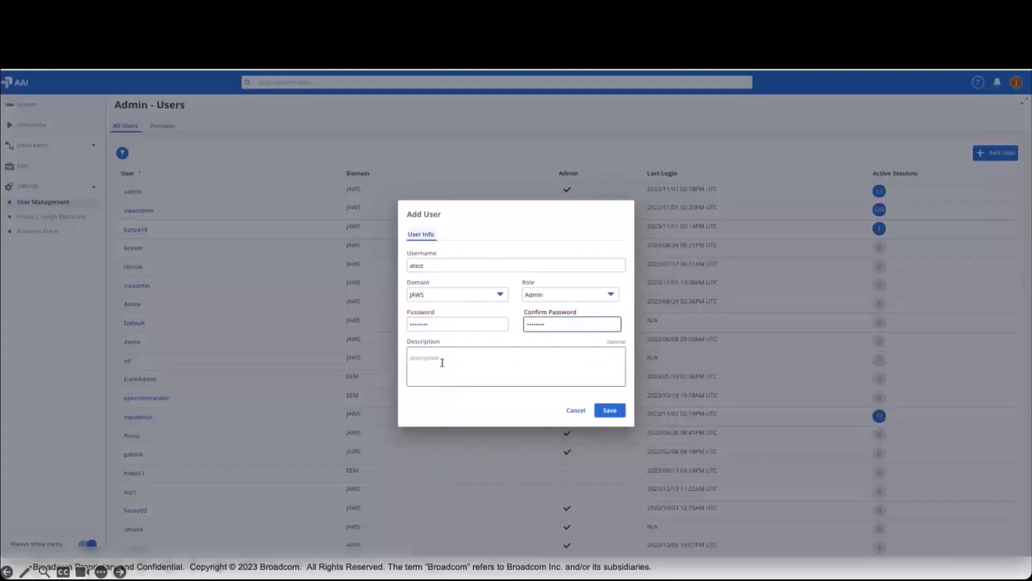
pyautogui.click(608, 413)
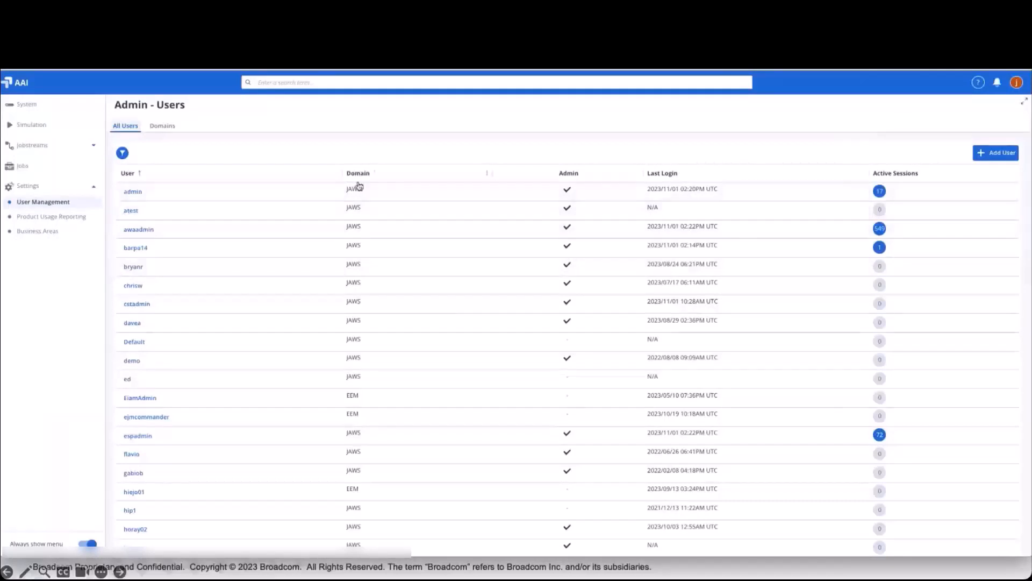
# Open atest from the users table in the Edit User dialog.
pyautogui.click(131, 211)
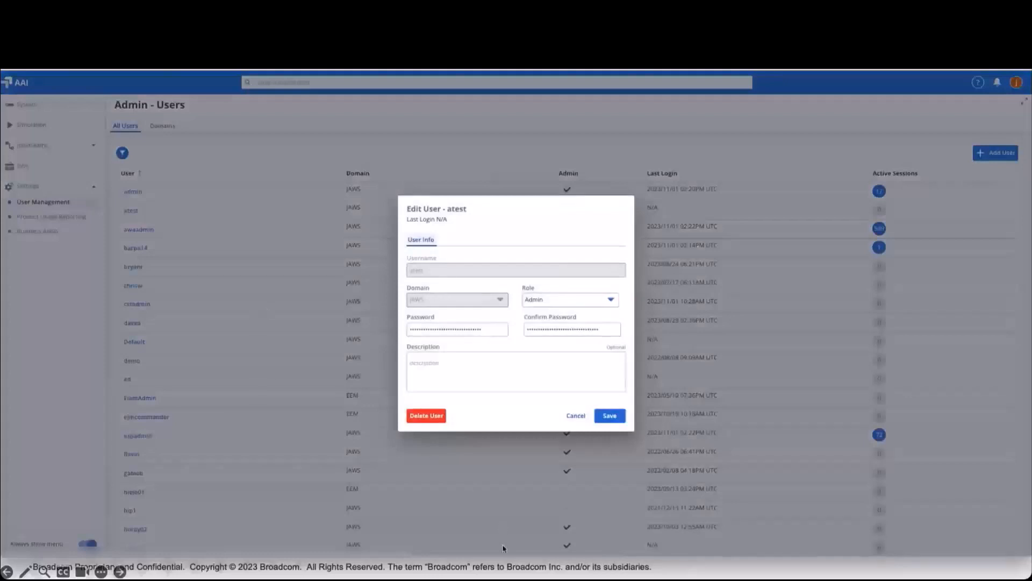
# Delete atest, confirming with Yes, then show the Domains list with JAWS and EEM.
pyautogui.click(427, 416)
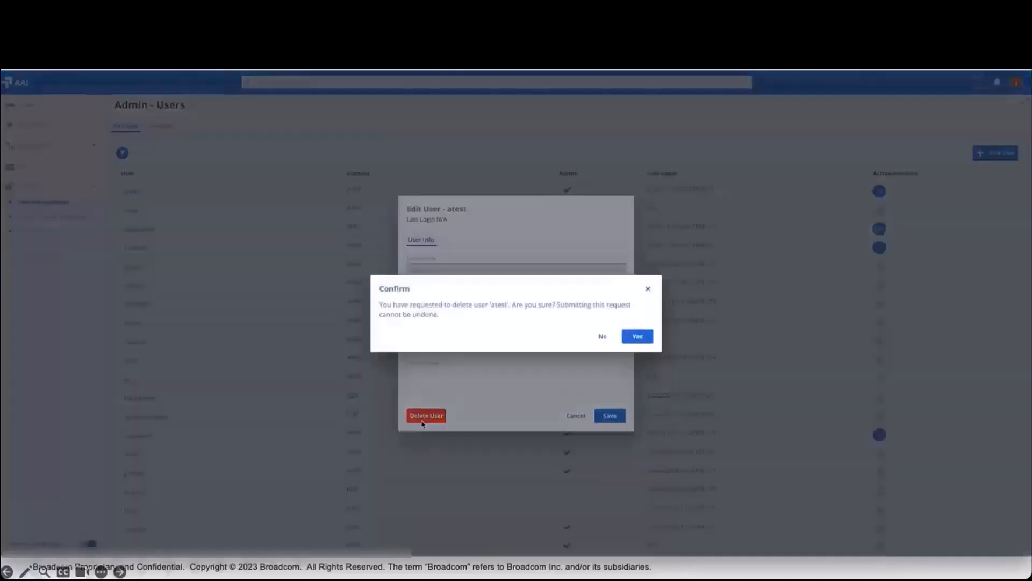
pyautogui.click(643, 336)
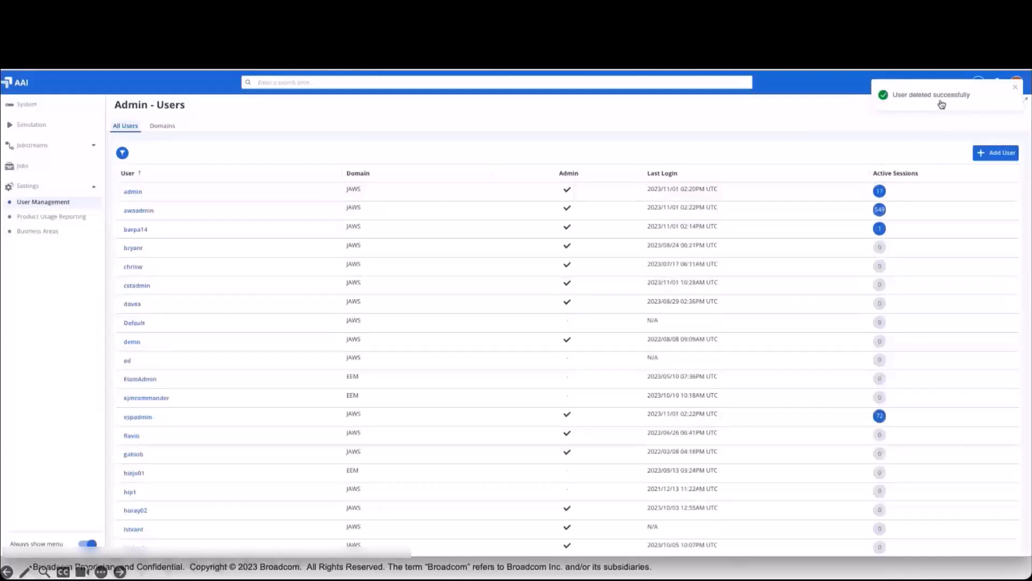
pyautogui.click(164, 127)
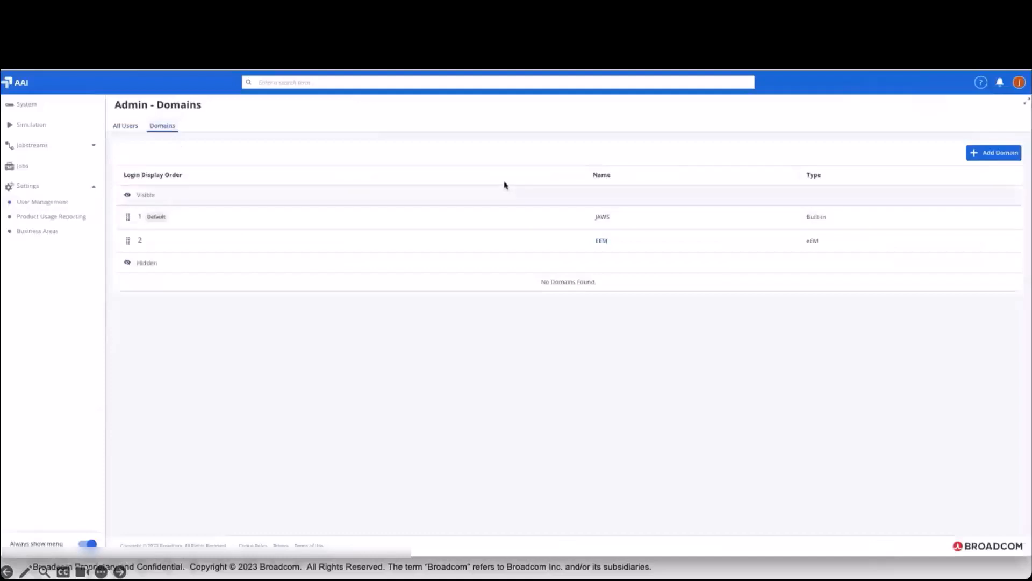
pyautogui.click(996, 153)
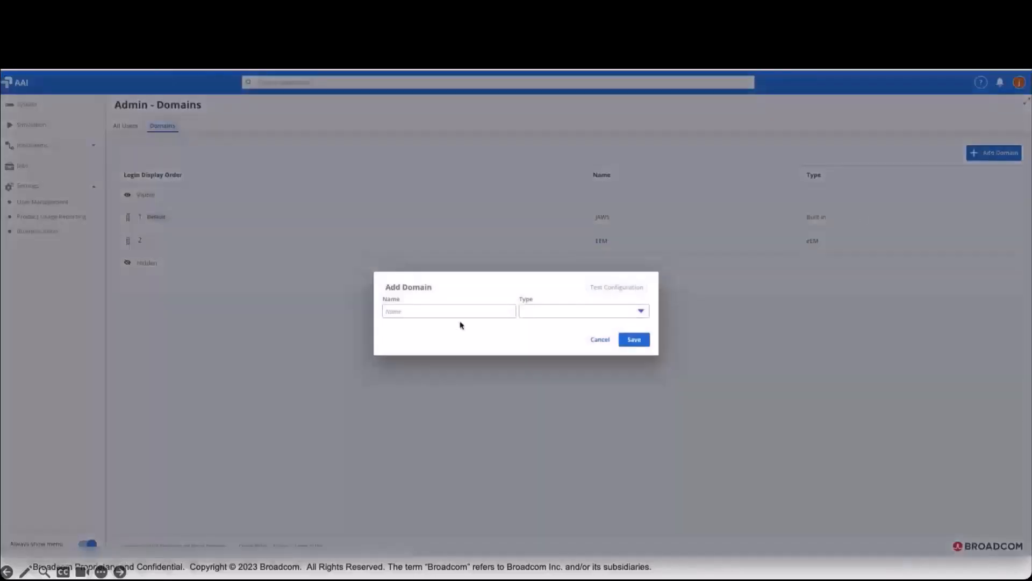
pyautogui.click(556, 312)
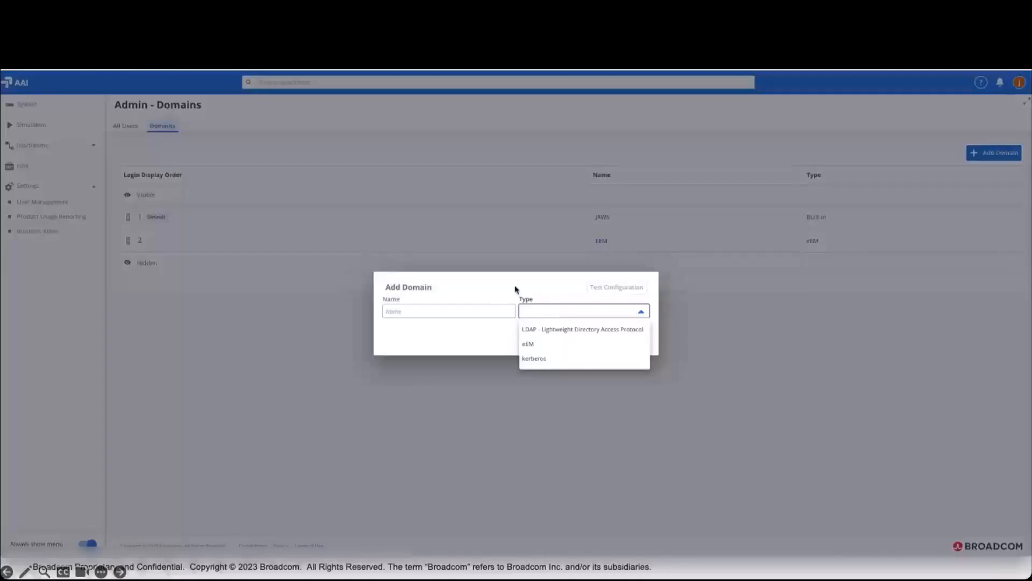
pyautogui.click(530, 285)
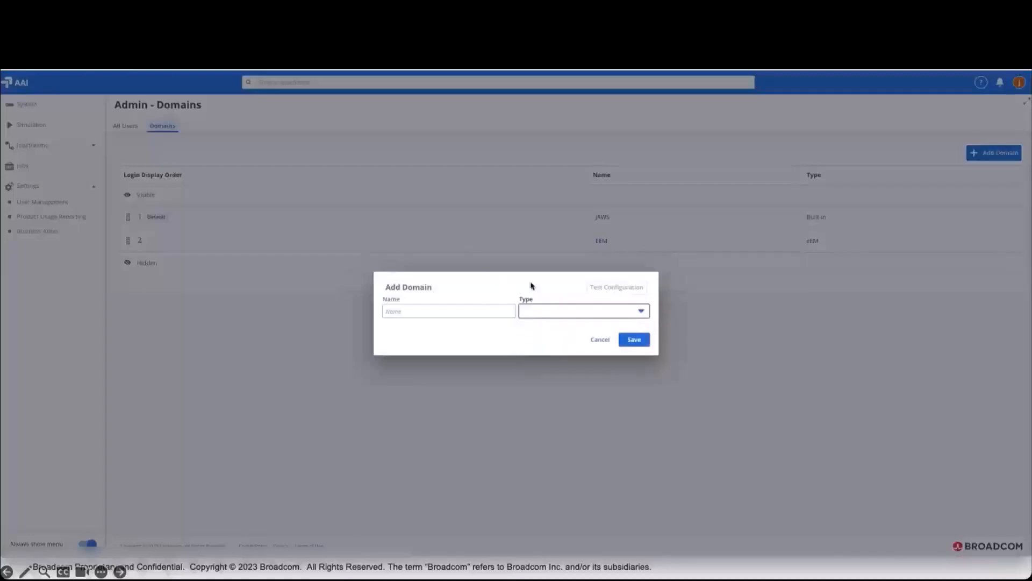
pyautogui.click(602, 341)
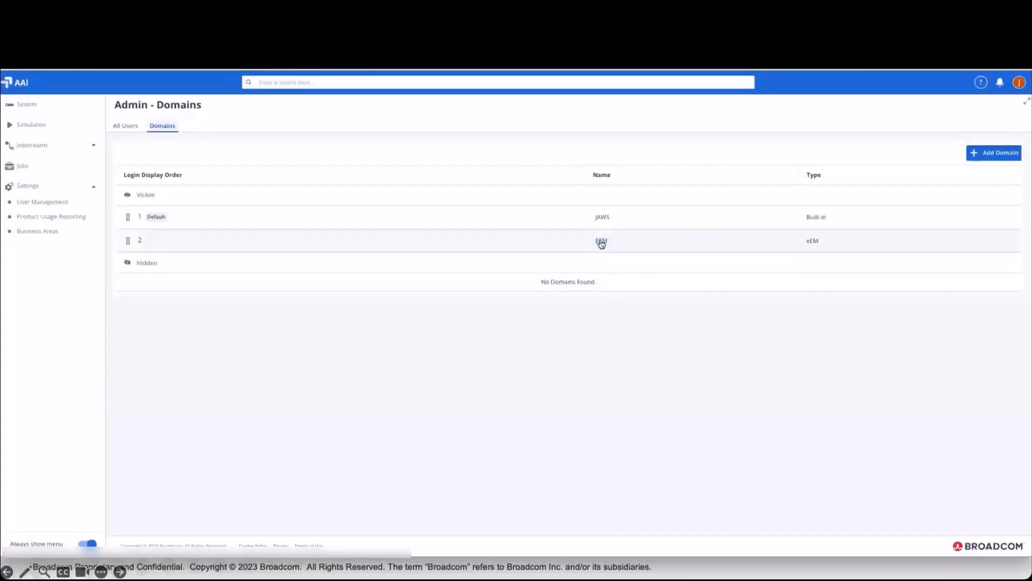
# Open the EEM domain's Edit Domain dialog and inspect its eEM server Host value.
pyautogui.click(601, 241)
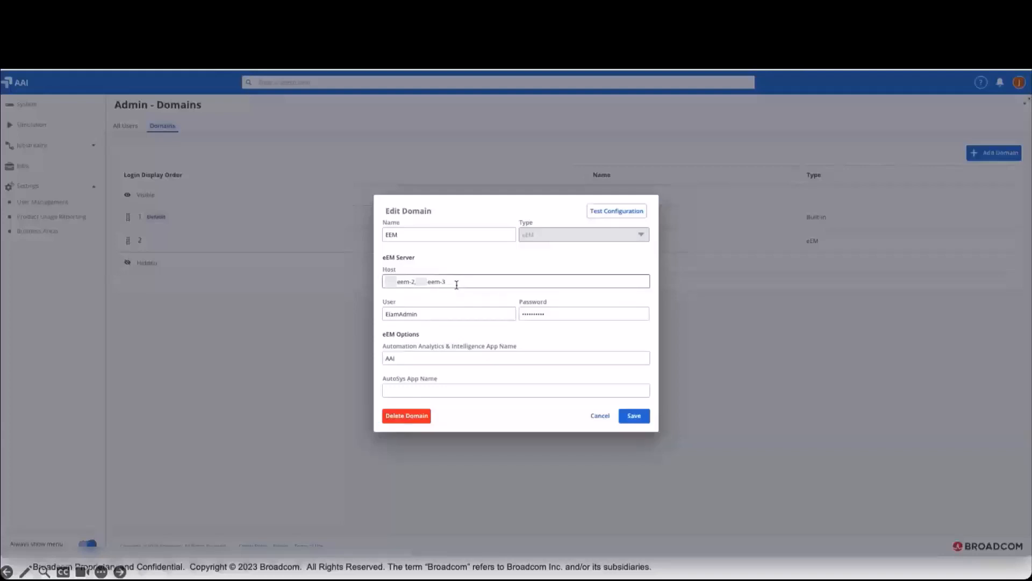
pyautogui.moveTo(456, 284); pyautogui.dragTo(387, 281)
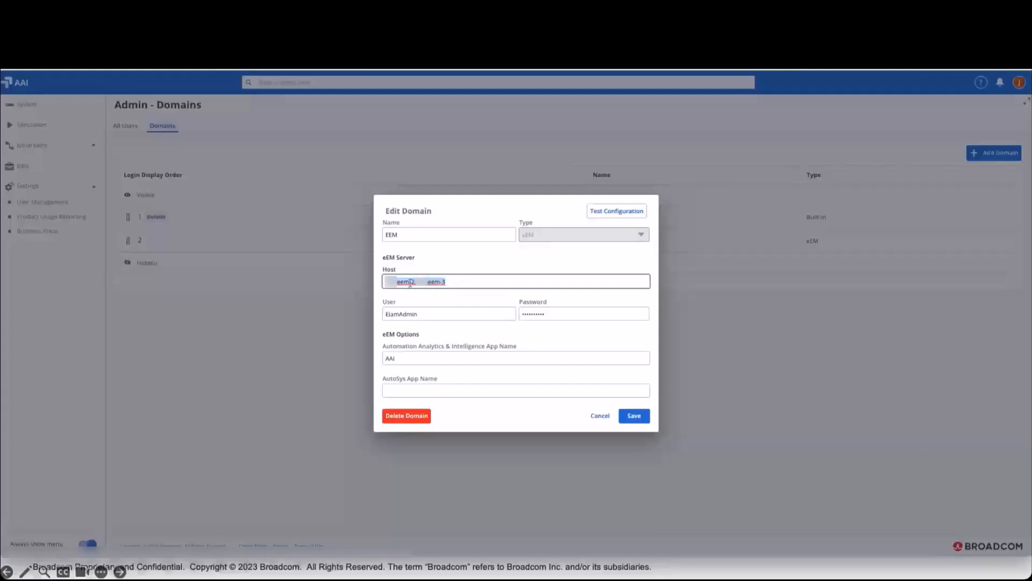
pyautogui.click(455, 282)
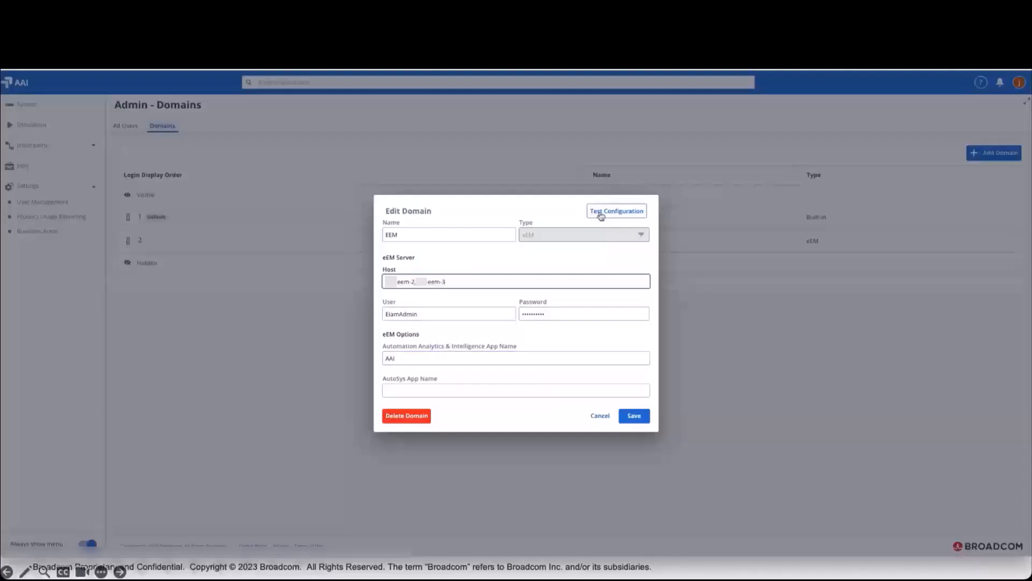
# Test the EEM domain's configuration and acknowledge the Success message.
pyautogui.click(619, 213)
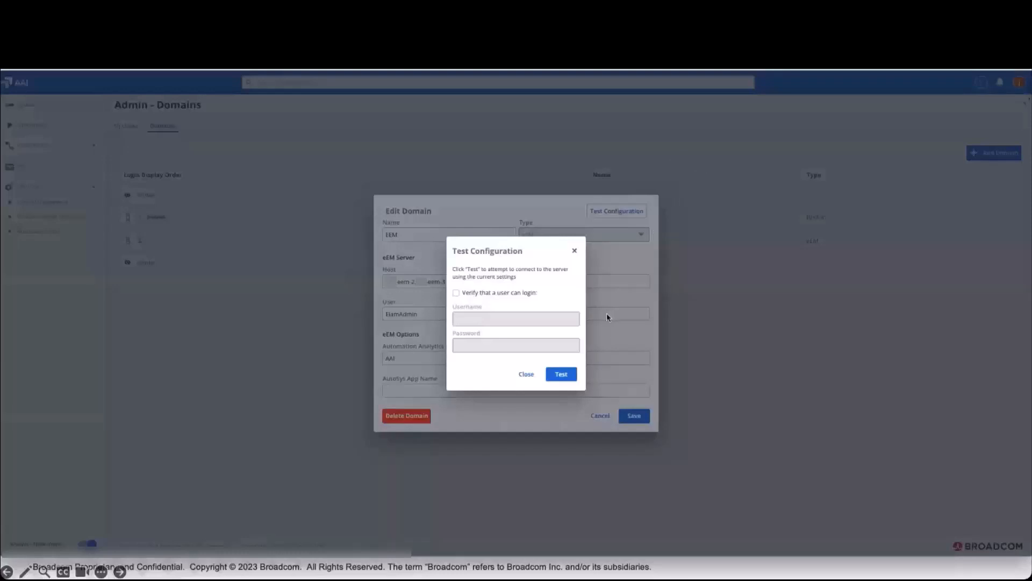
pyautogui.click(562, 376)
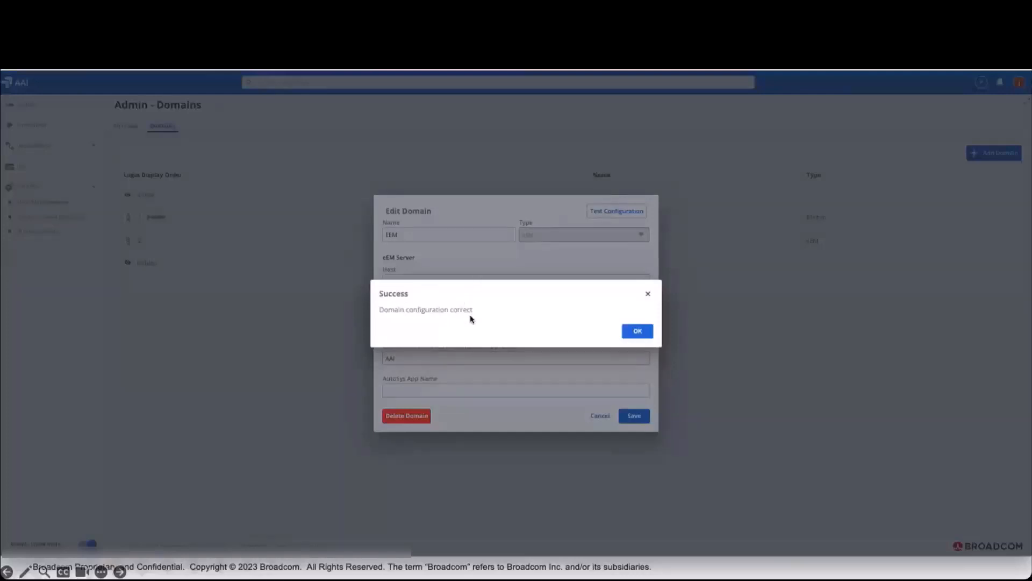
pyautogui.click(639, 331)
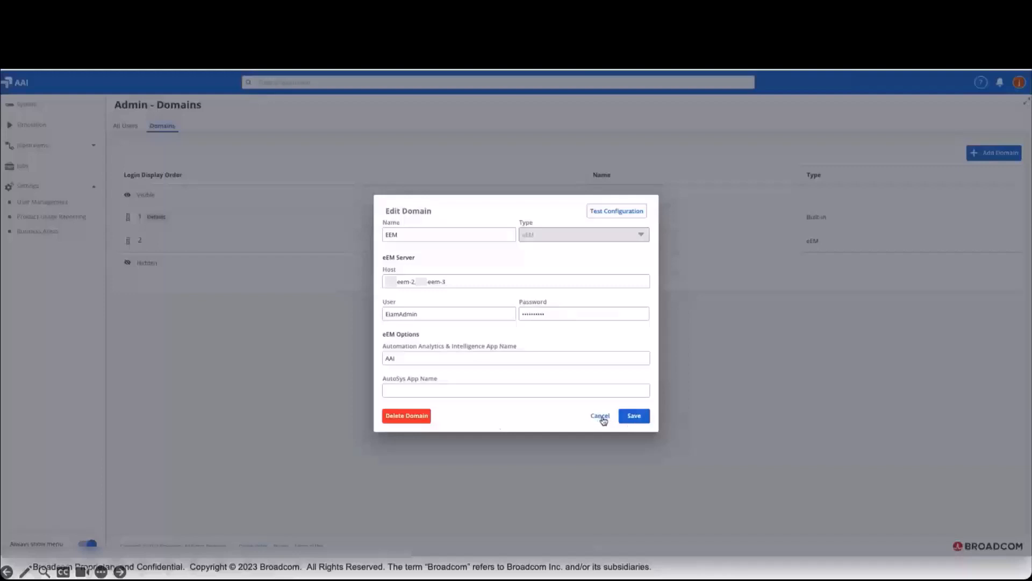
# Cancel the EEM Edit Domain dialog, leaving its settings unchanged.
pyautogui.click(601, 418)
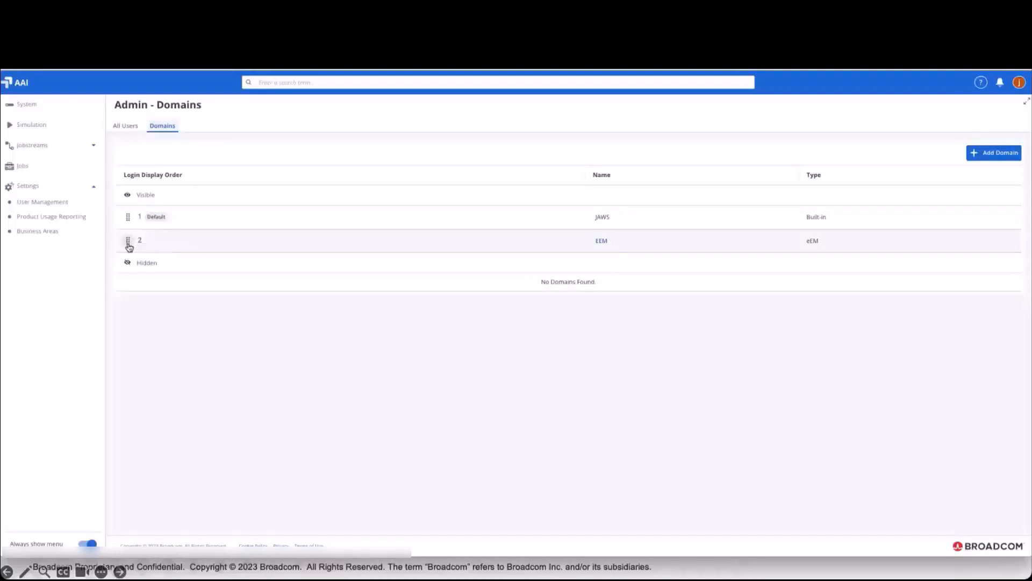
pyautogui.moveTo(129, 247); pyautogui.dragTo(129, 218)
pyautogui.moveTo(130, 247); pyautogui.dragTo(130, 285)
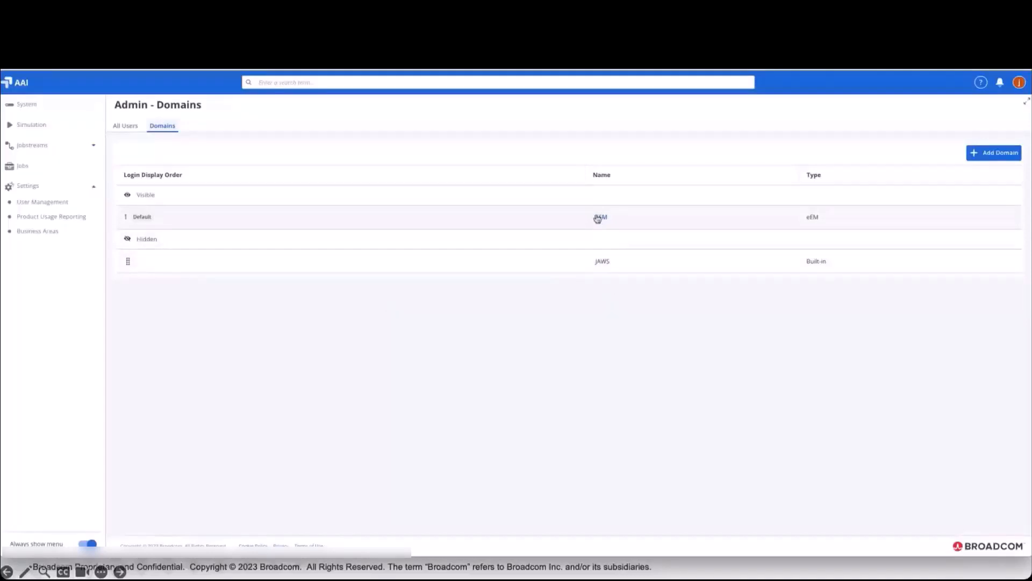
pyautogui.moveTo(128, 262); pyautogui.dragTo(130, 215)
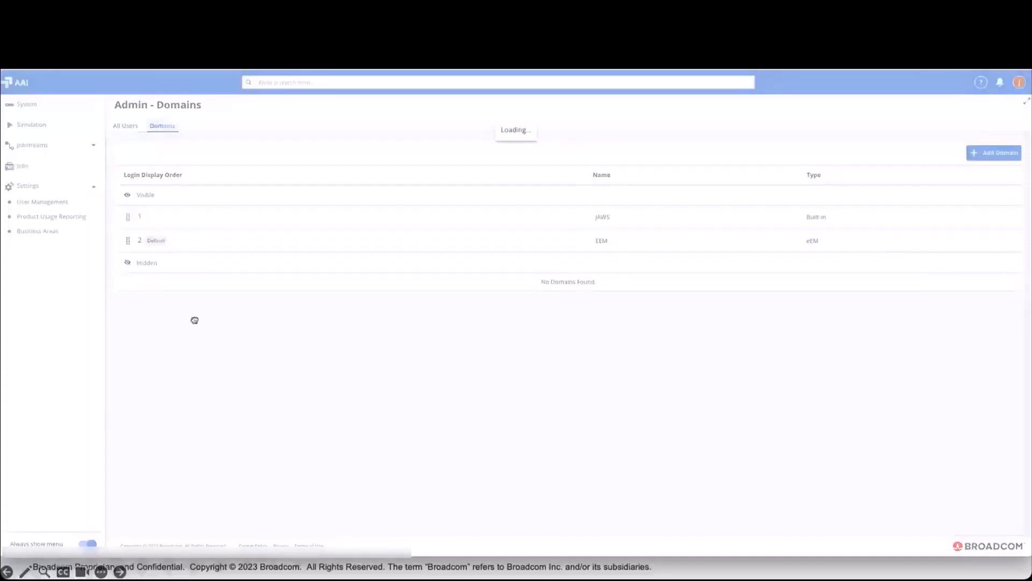